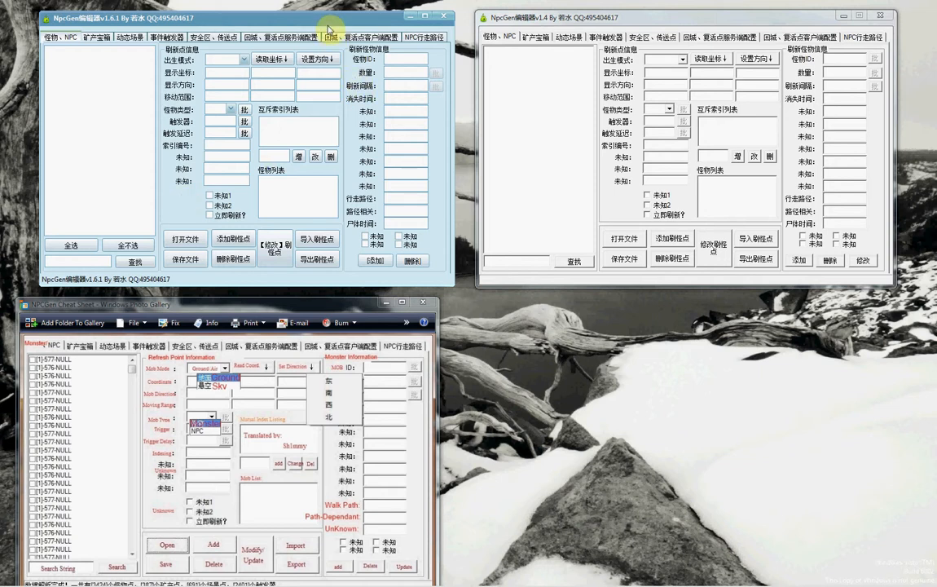
- Arrange the NpcGen v1.6.1 editor, the NpcGen v1.4 editor and the cheat sheet image so all three windows are visible together
left_click_drag(328, 15, 327, 12)
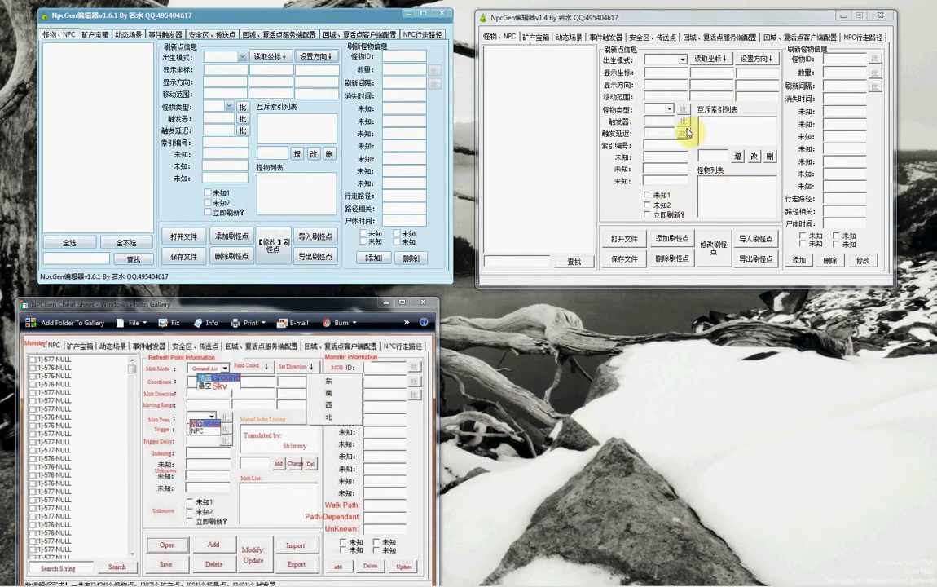
left_click(694, 155)
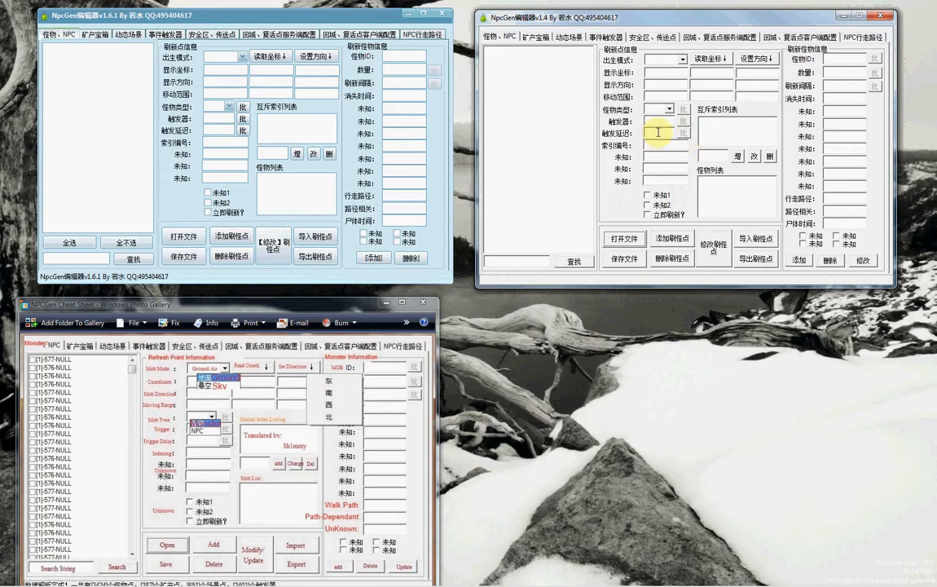
left_click_drag(654, 17, 570, 16)
mouse_move(241, 18)
left_mouse_down()
mouse_move(251, 25)
mouse_move(226, 27)
left_mouse_up()
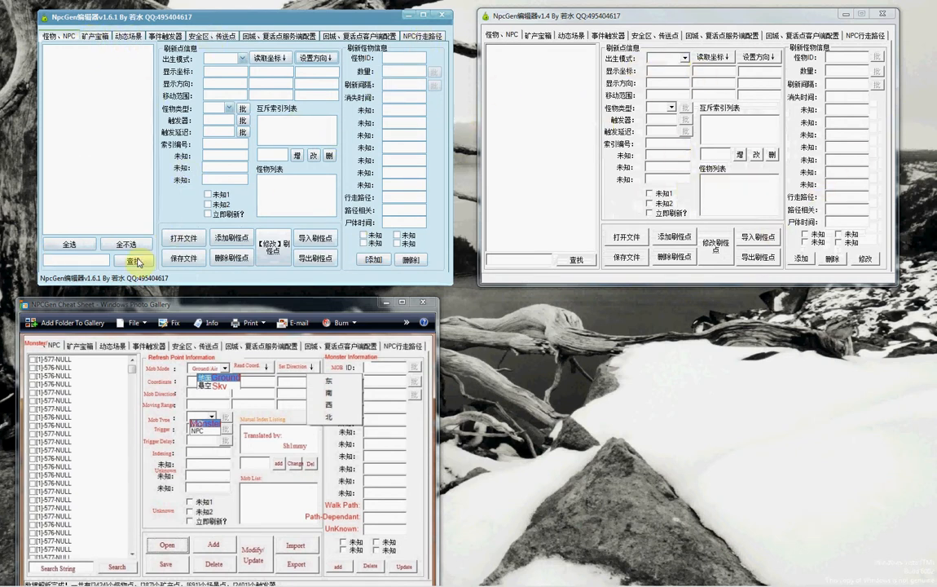
left_click_drag(264, 308, 284, 301)
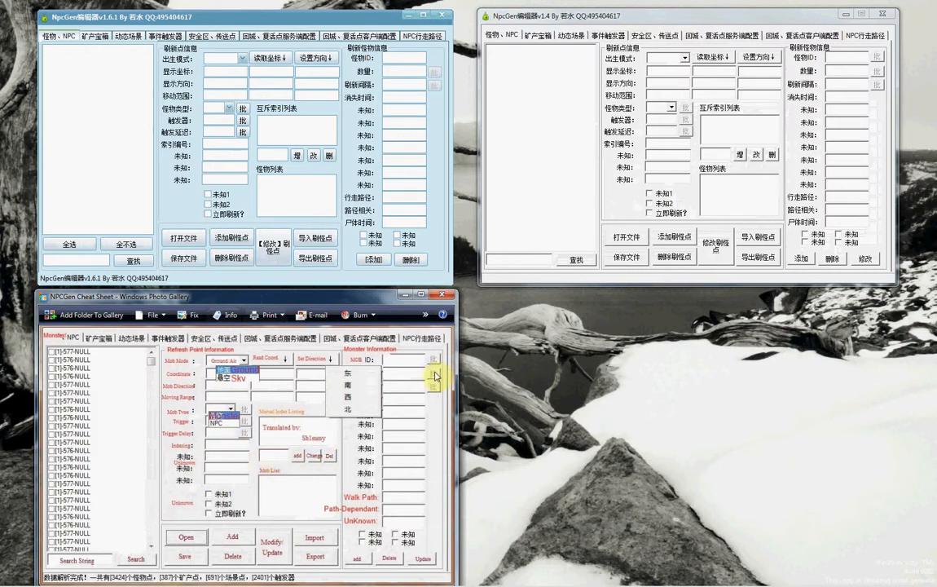
- Open npcgenbackup.data from the z1 folder in the NpcGen v1.4 editor
left_click(619, 194)
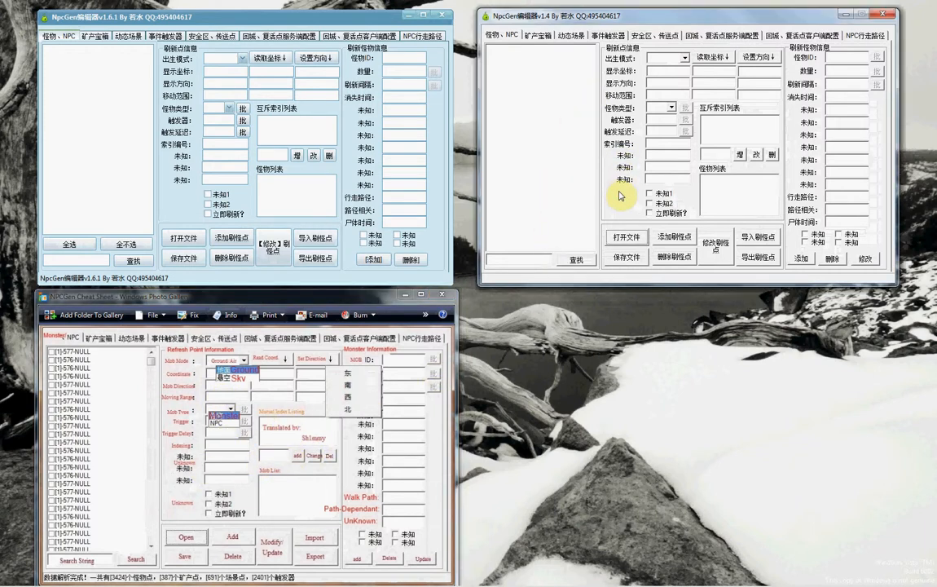
left_click(617, 237)
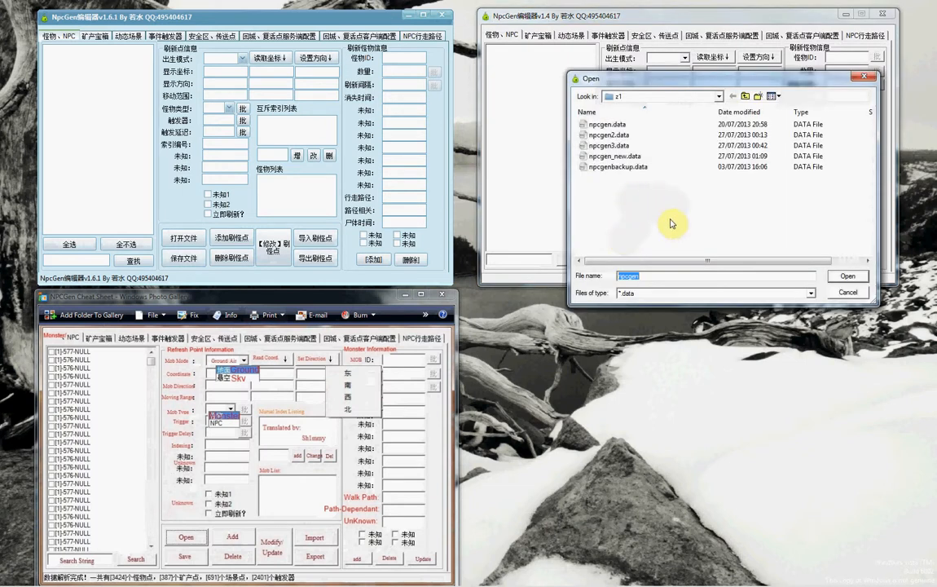
left_click(607, 125)
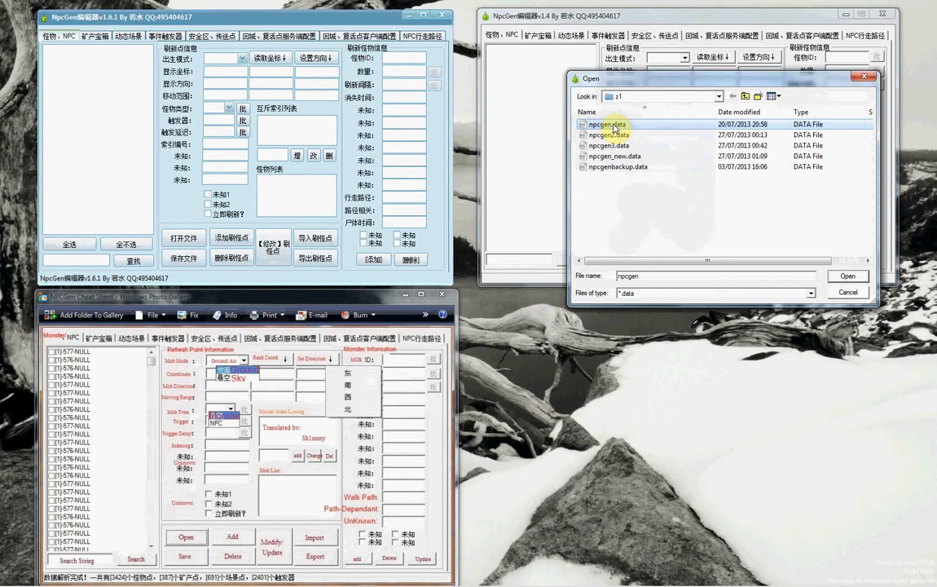
left_click(607, 166)
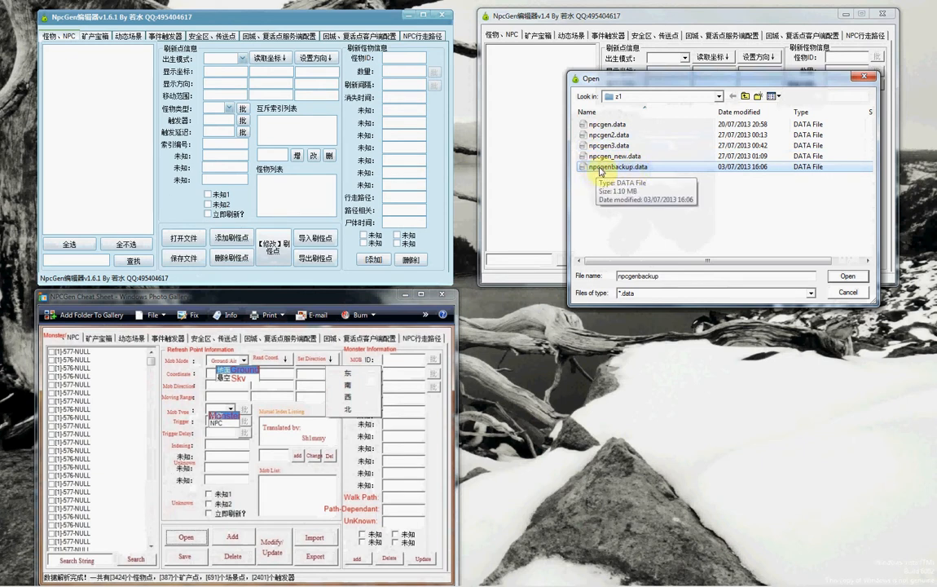
double_click(626, 168)
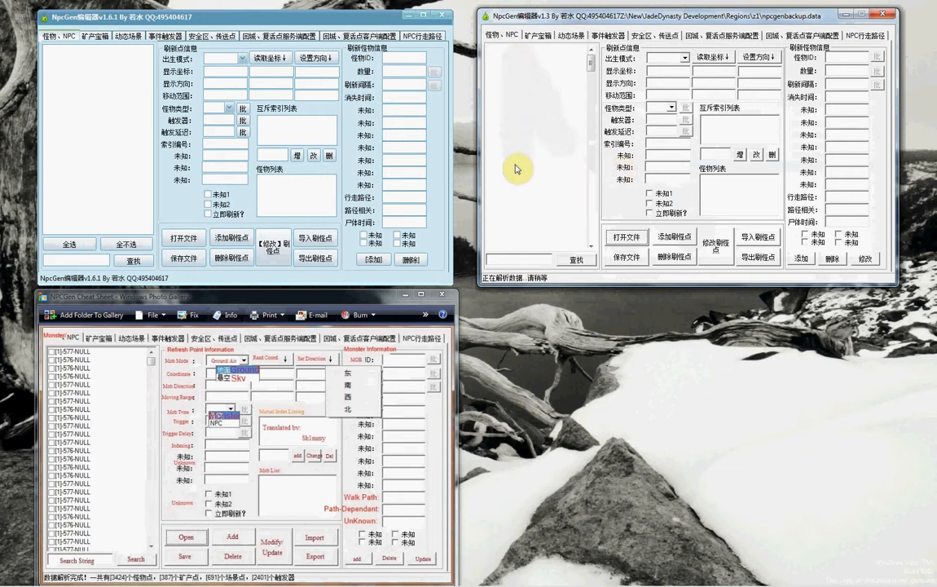
- Look through the loaded spawn list and examine the first 577 spawn point's coordinates and direction values
left_click_drag(593, 65, 595, 236)
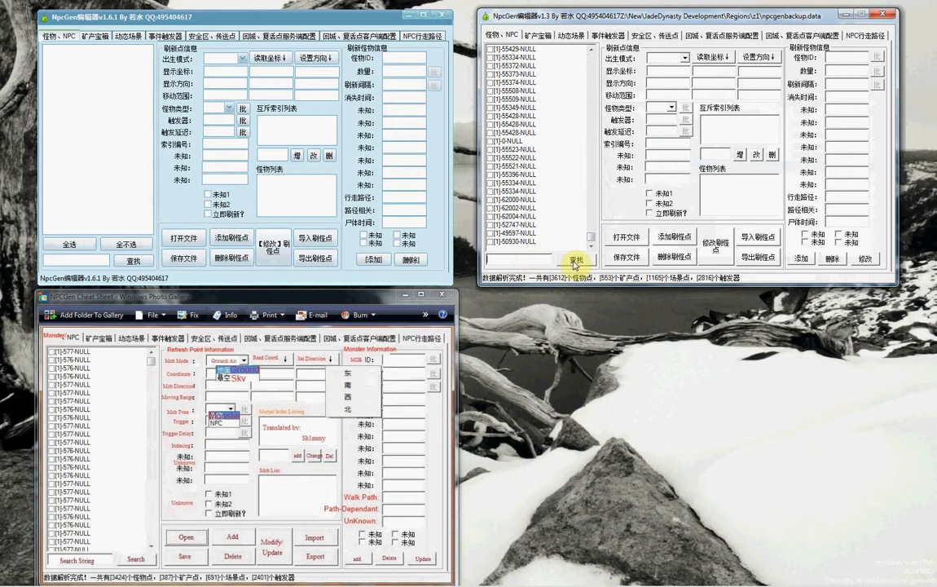
left_click_drag(592, 238, 593, 56)
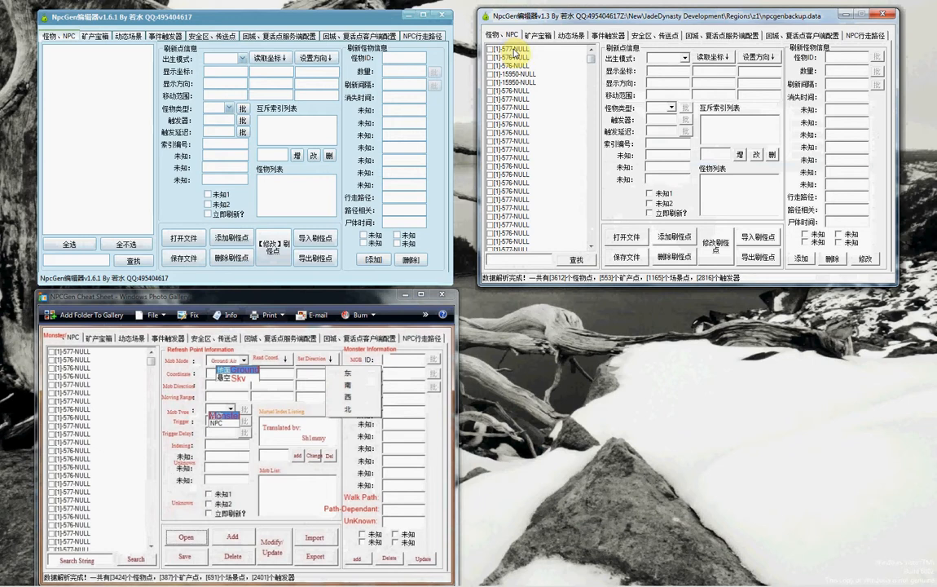
left_click(515, 49)
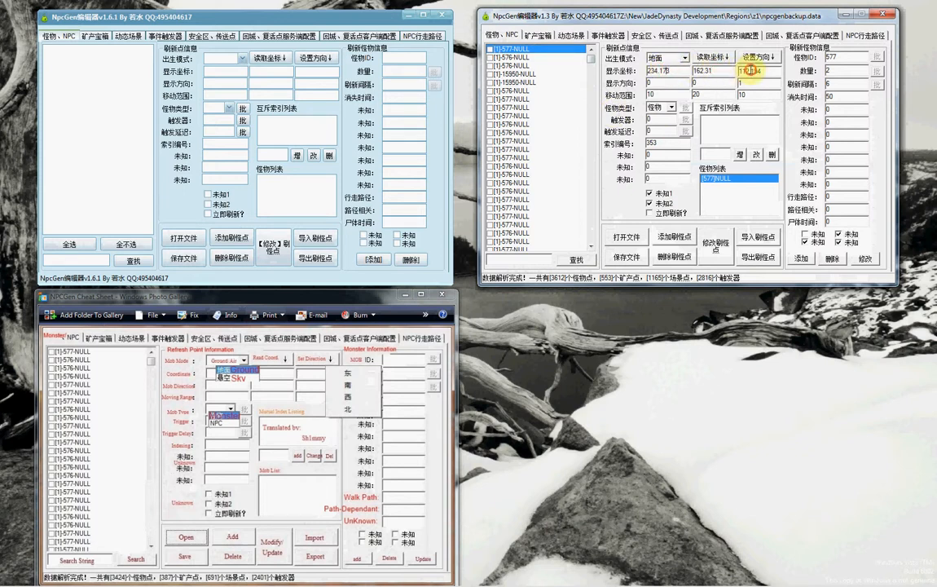
left_click(714, 71)
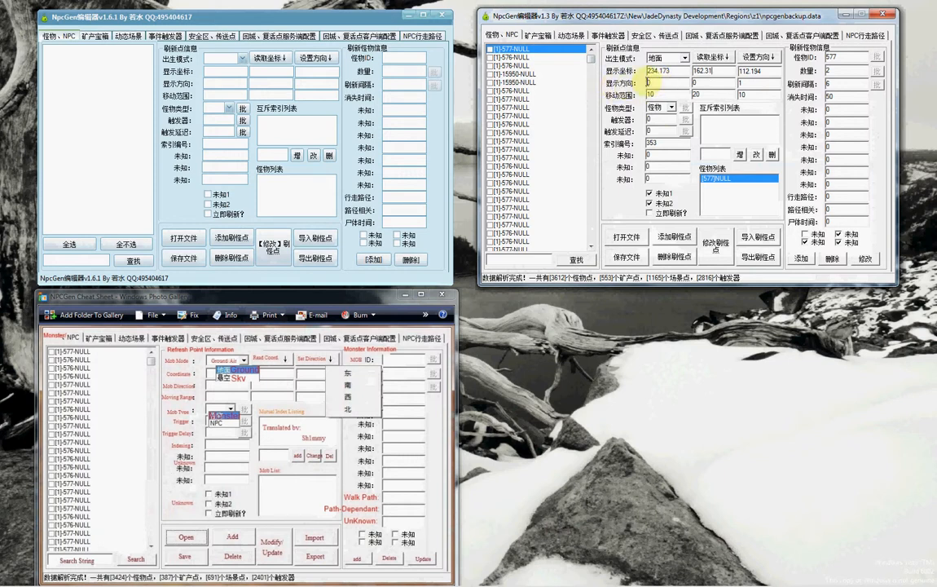
left_click(702, 81)
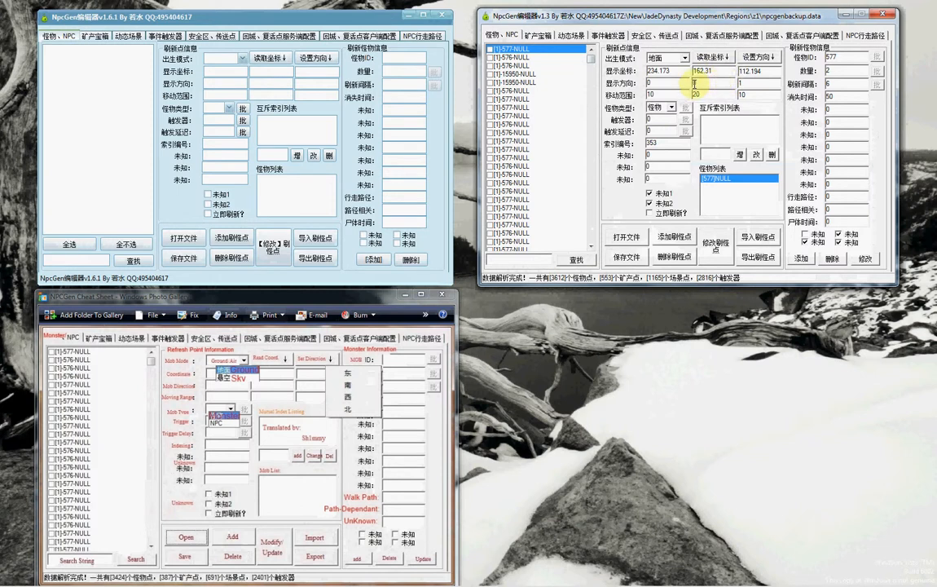
left_click(746, 84)
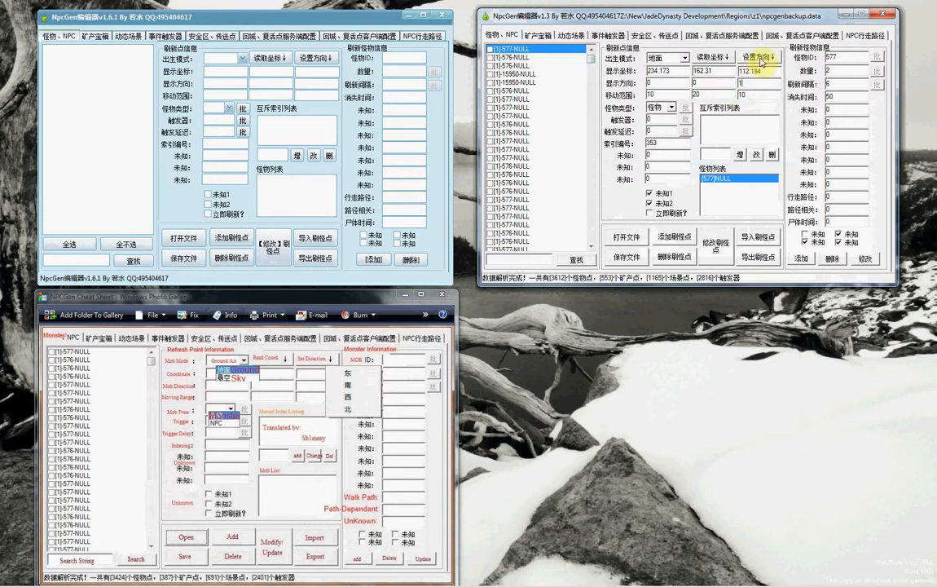
- Try the east (东) and west (西) direction presets on the first 577 spawn point, then reload it from the list without applying them
left_click(760, 59)
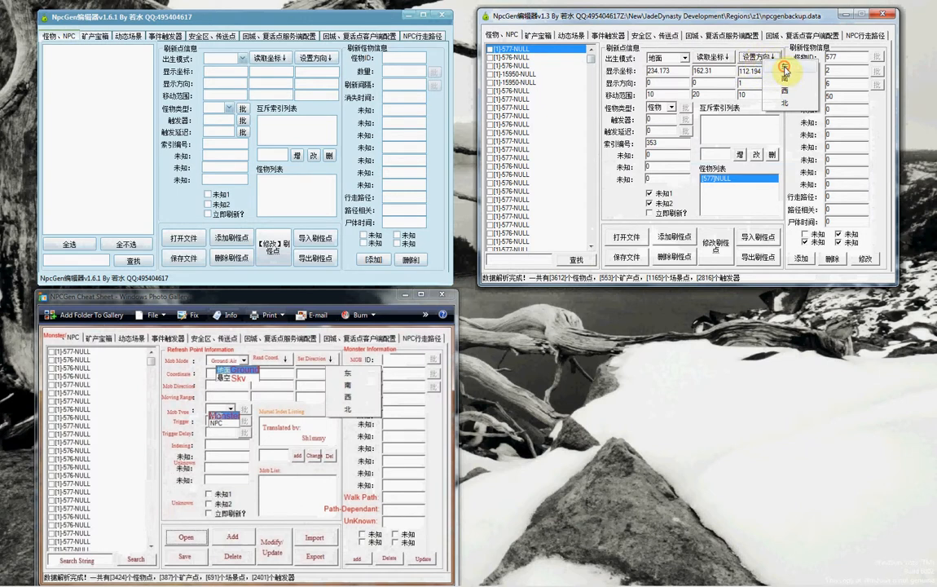
left_click(785, 69)
left_click(754, 57)
left_click(778, 92)
left_click(758, 60)
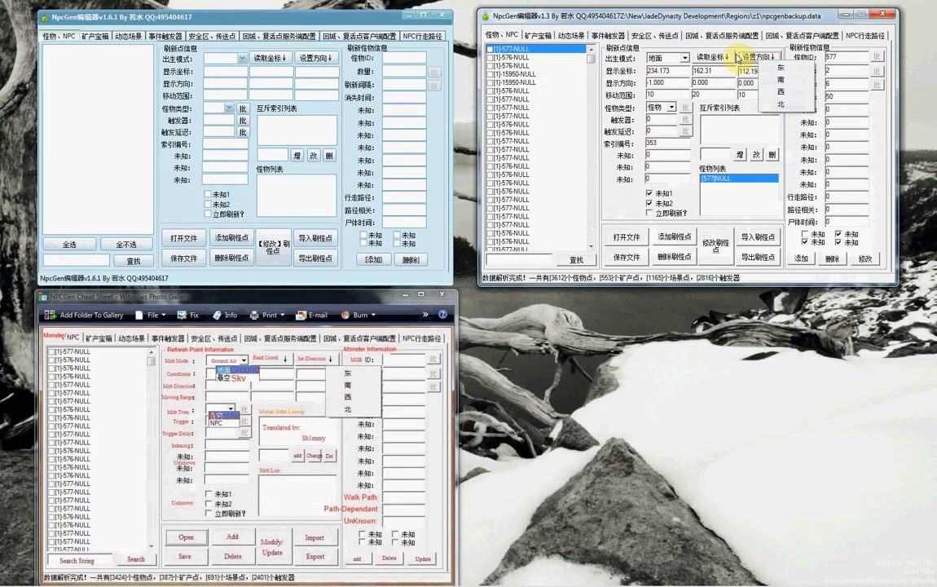
left_click(745, 58)
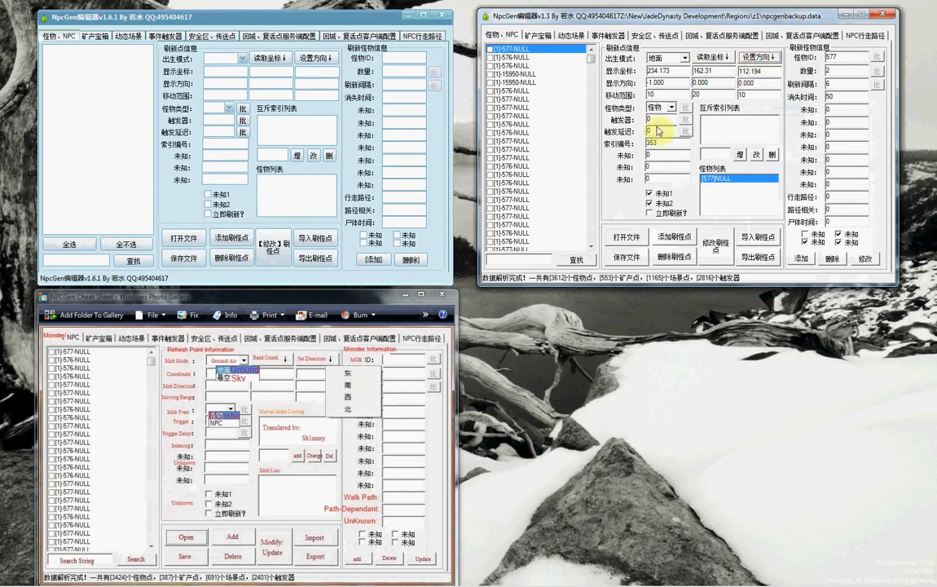
left_click(648, 193)
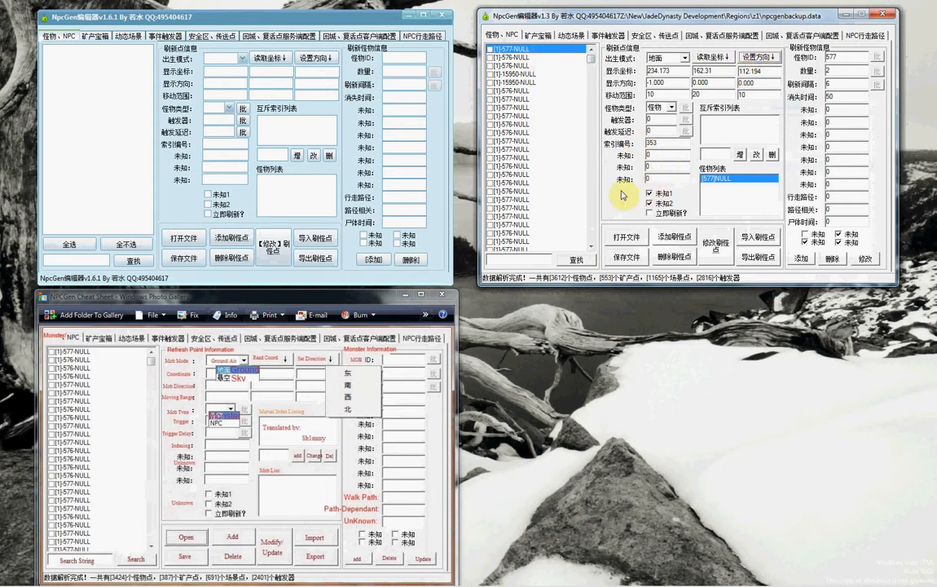
left_click(507, 174)
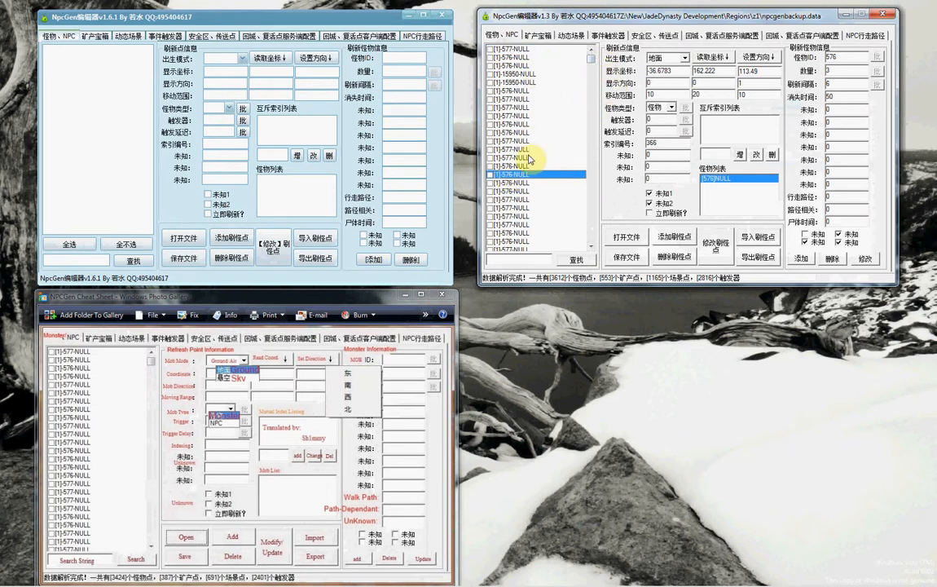
left_click(514, 49)
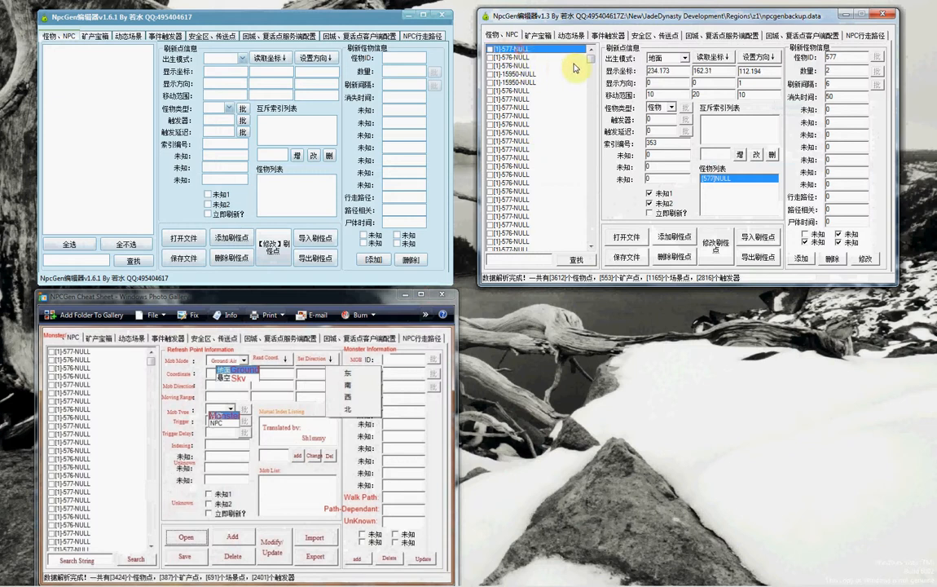
- Search the spawn list for 7 and select the 577 spawn point with index number 369
left_click_drag(591, 62, 595, 80)
left_click(519, 257)
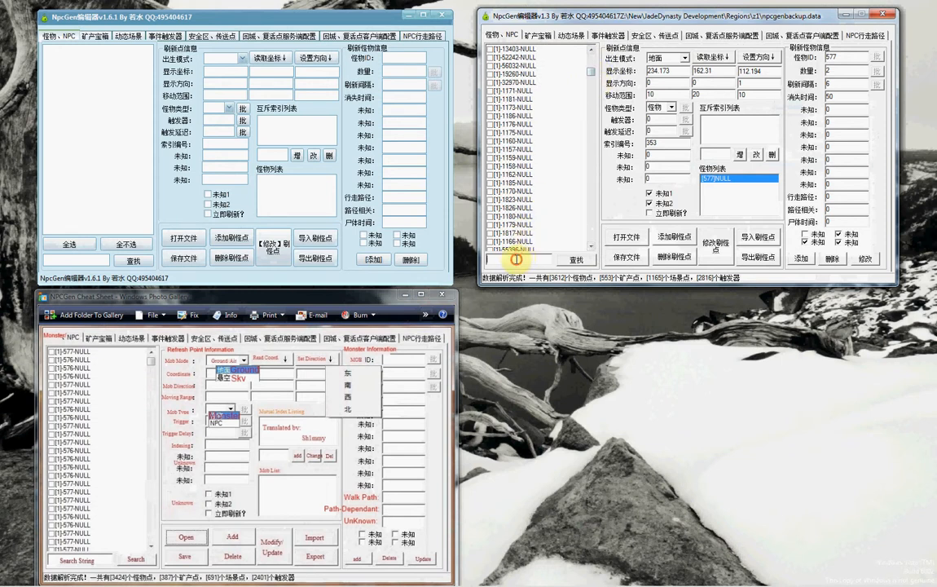
type("7")
left_click(577, 260)
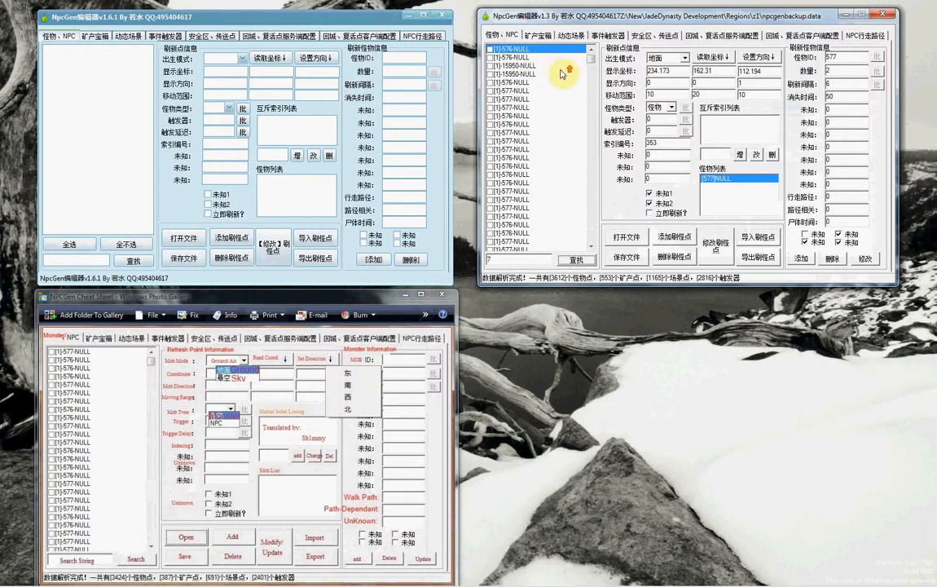
left_click(513, 193)
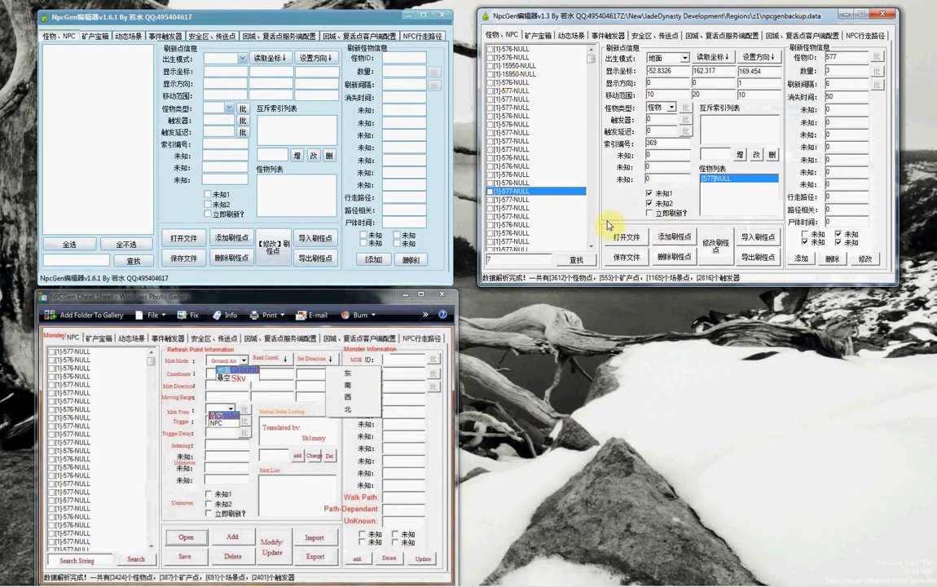
left_click(547, 183)
left_click(537, 191)
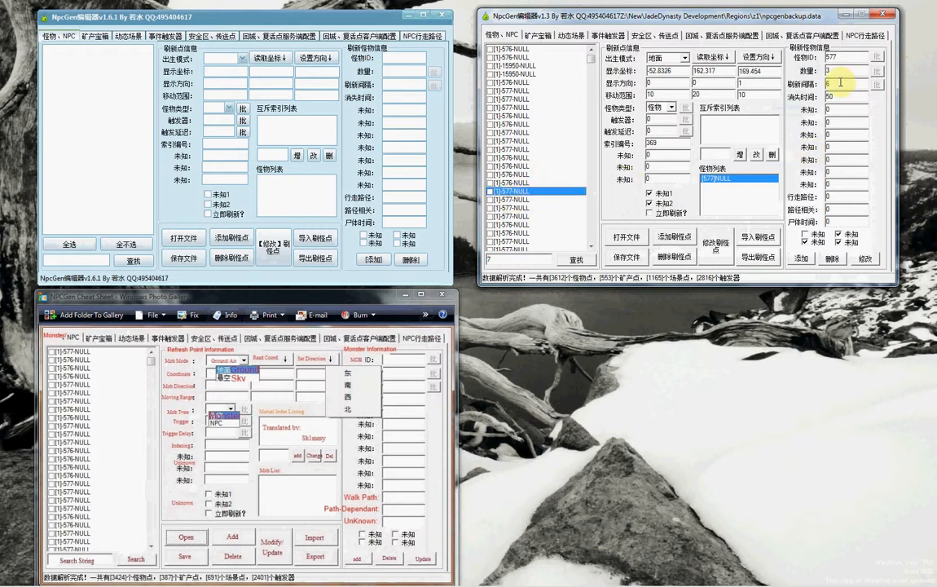
- Enter 7 as the monster ID and delete monster 577 from the spawn point's monster list
left_click_drag(851, 60, 813, 58)
type("7")
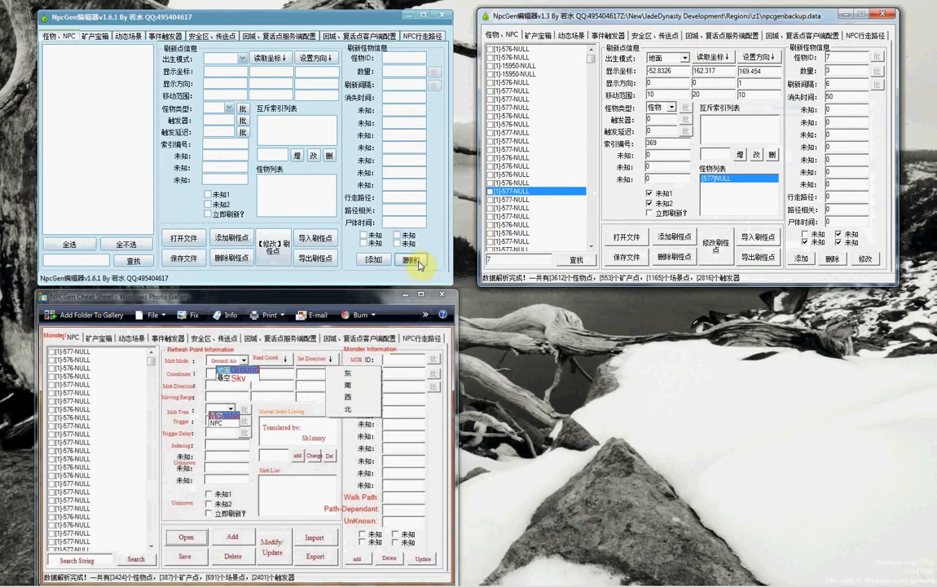
left_click(837, 259)
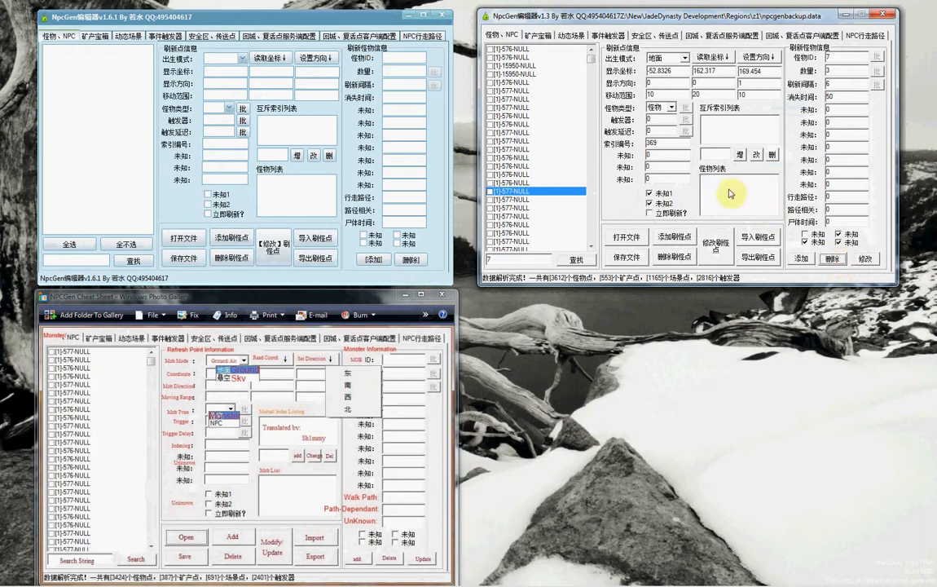
- Set the respawn interval and disappear time to 0 and add monster 7 to the spawn point's monster list
left_click_drag(840, 57, 812, 58)
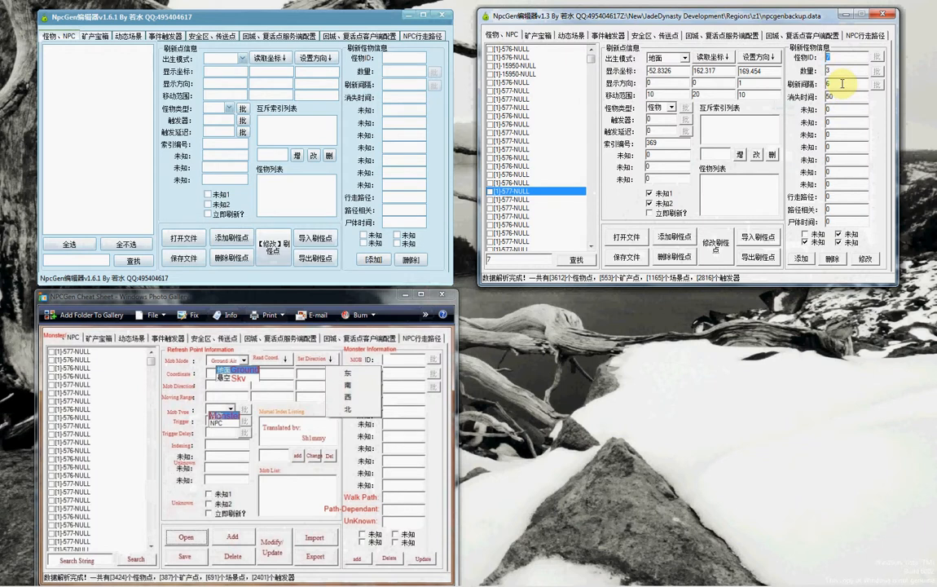
left_click_drag(843, 84, 768, 83)
type("0")
left_click_drag(843, 96, 825, 99)
type("00")
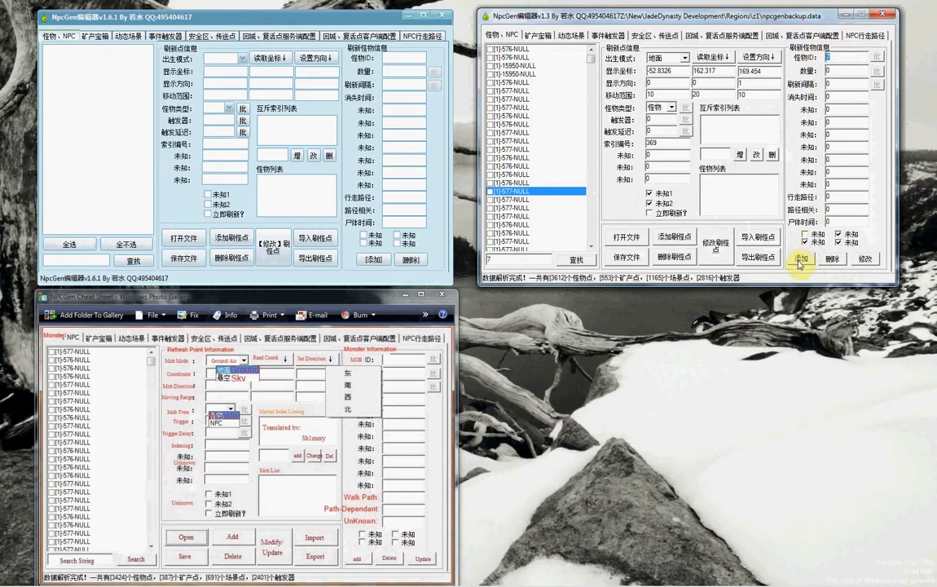
left_click(800, 259)
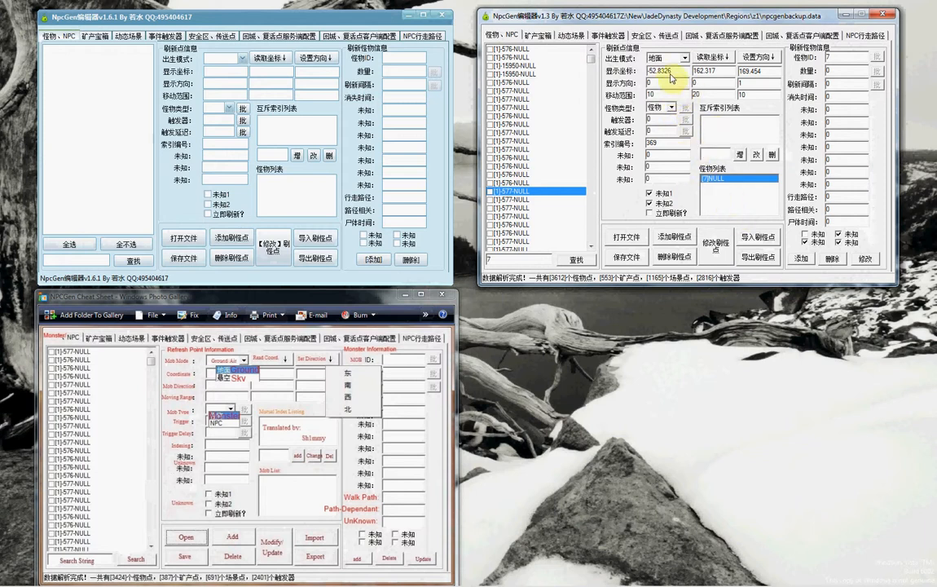
- Review the coordinate and direction fields and apply the edited monster settings to the spawn point
left_click_drag(675, 71, 646, 71)
left_click_drag(720, 72, 640, 82)
left_click(709, 83)
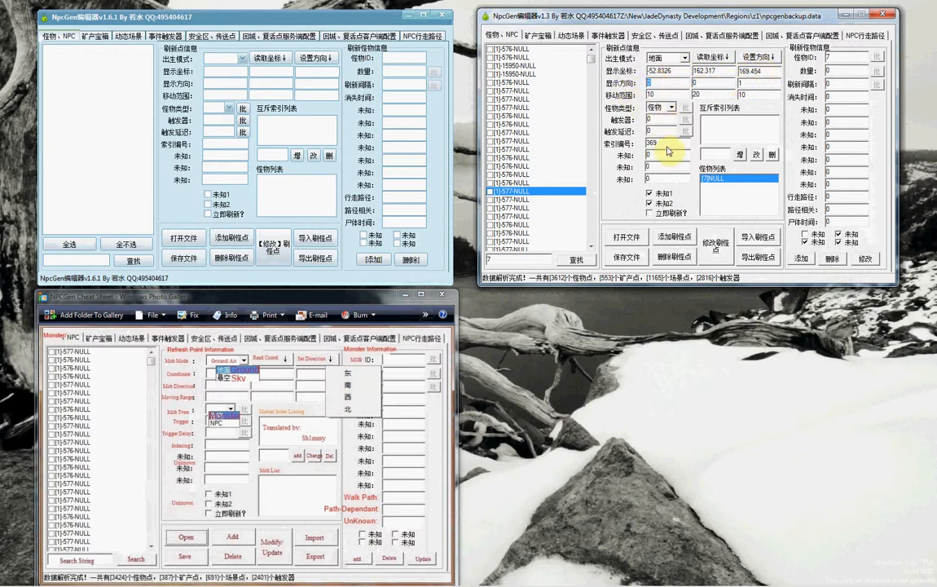
left_click(721, 254)
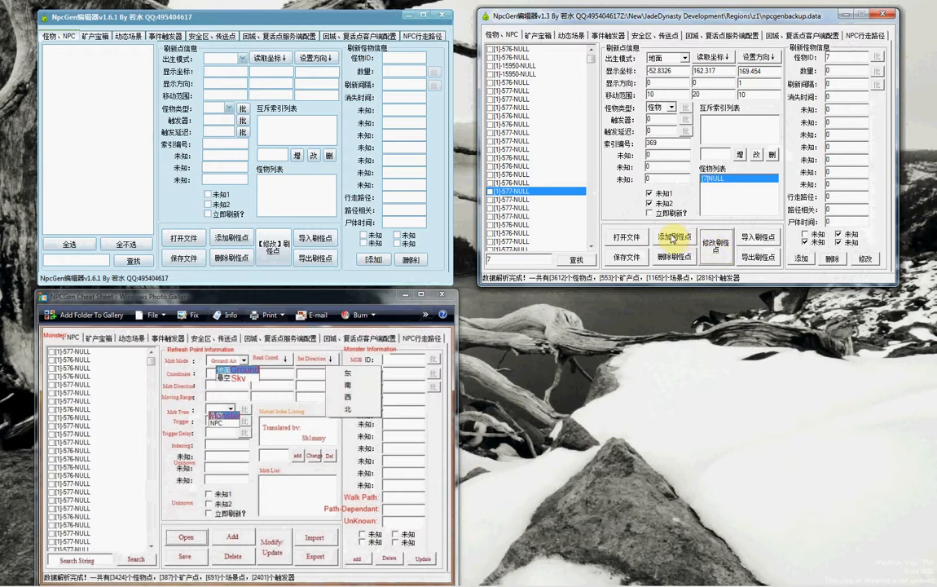
left_click(717, 244)
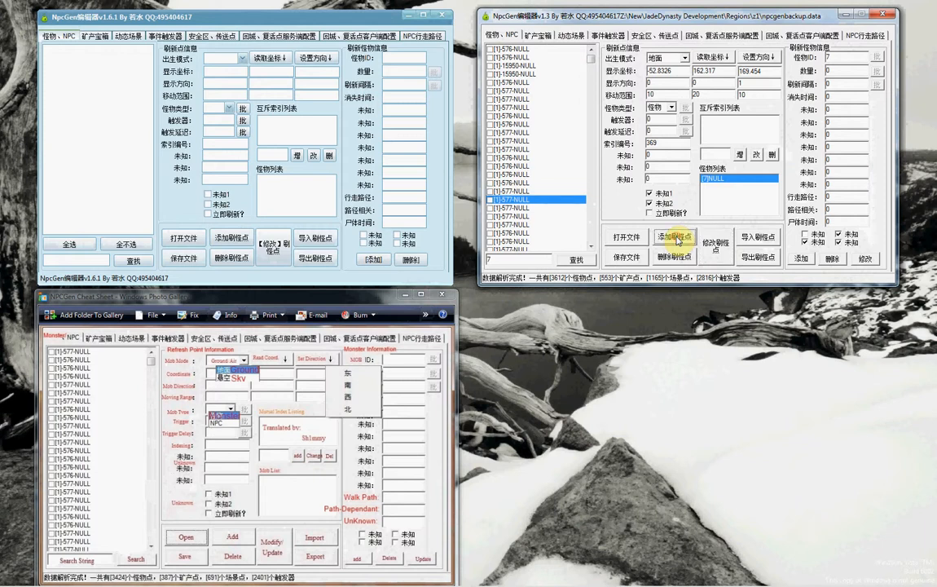
- Select the 577 spawn point directly below the edited one and try to delete it
left_click(507, 200)
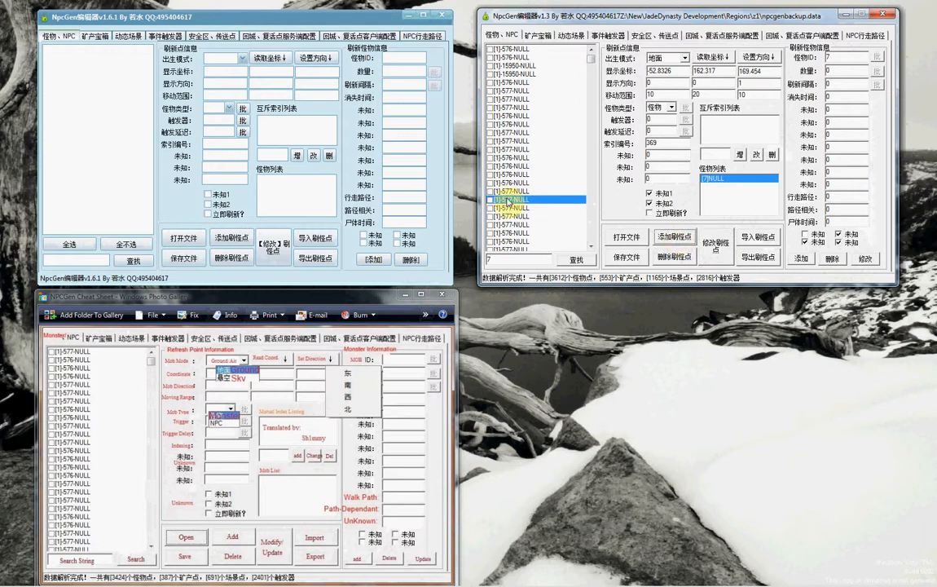
left_click(683, 259)
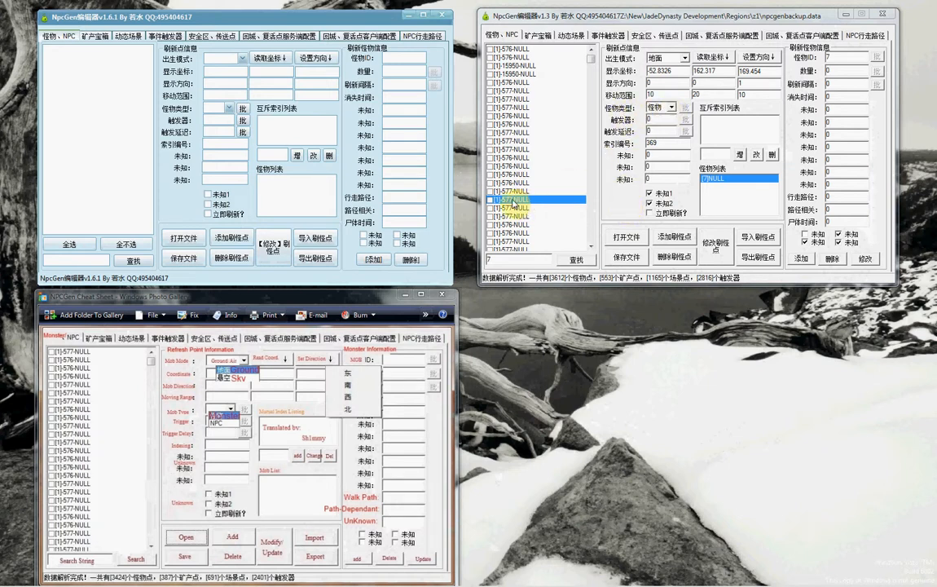
- Try out the monster type options on the selected 577 spawn point, switching it to NPC and back to 怪物 (monster)
left_click(658, 107)
left_click(656, 118)
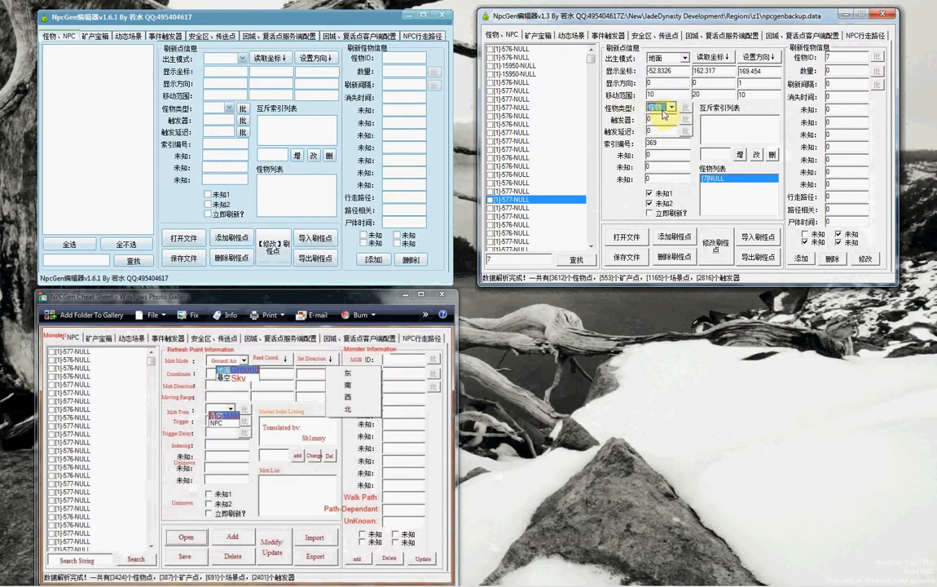
left_click(664, 109)
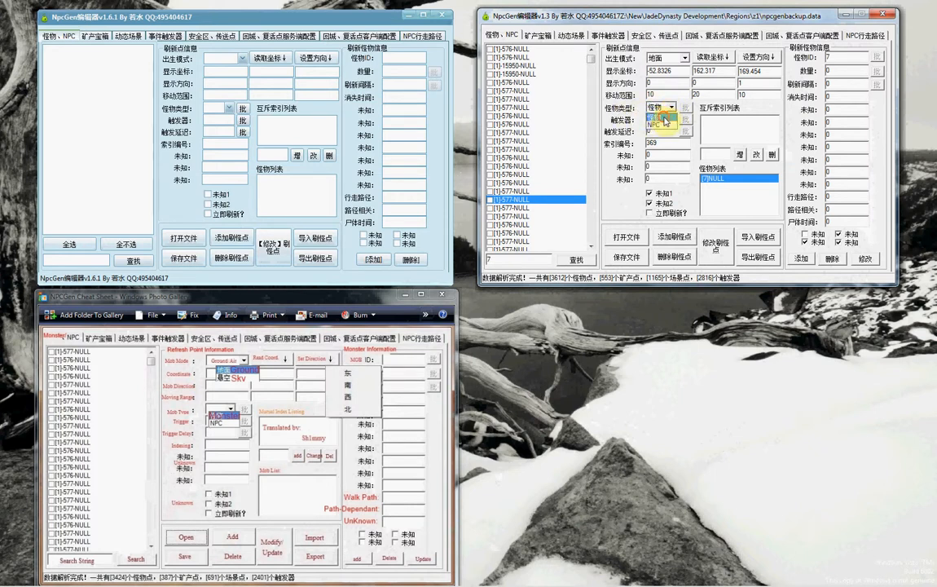
left_click(662, 118)
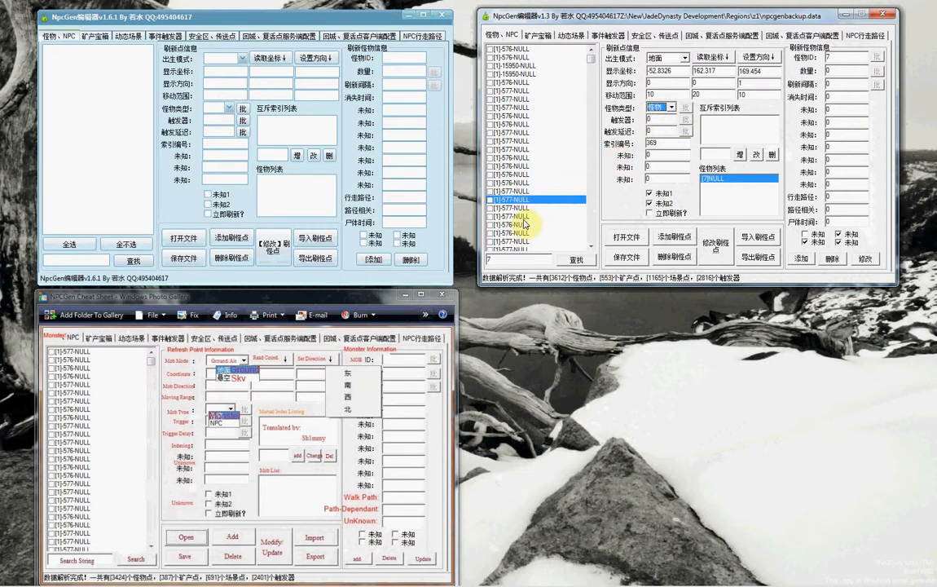
left_click(669, 108)
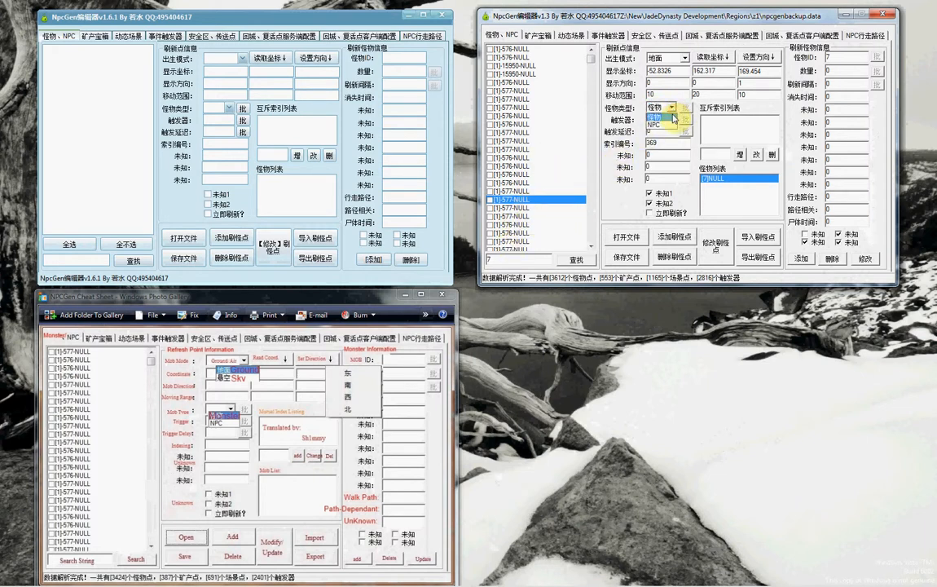
left_click(657, 131)
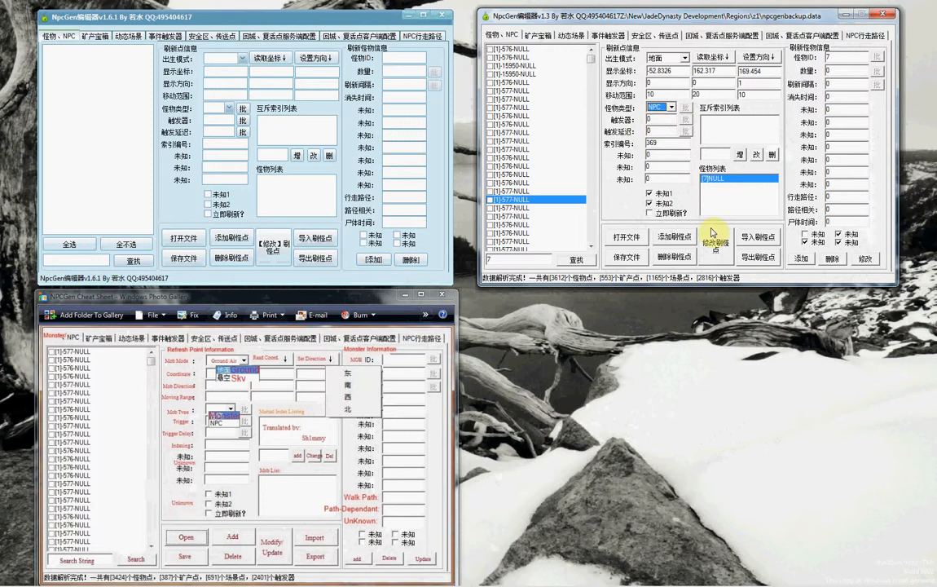
left_click(670, 109)
left_click(661, 117)
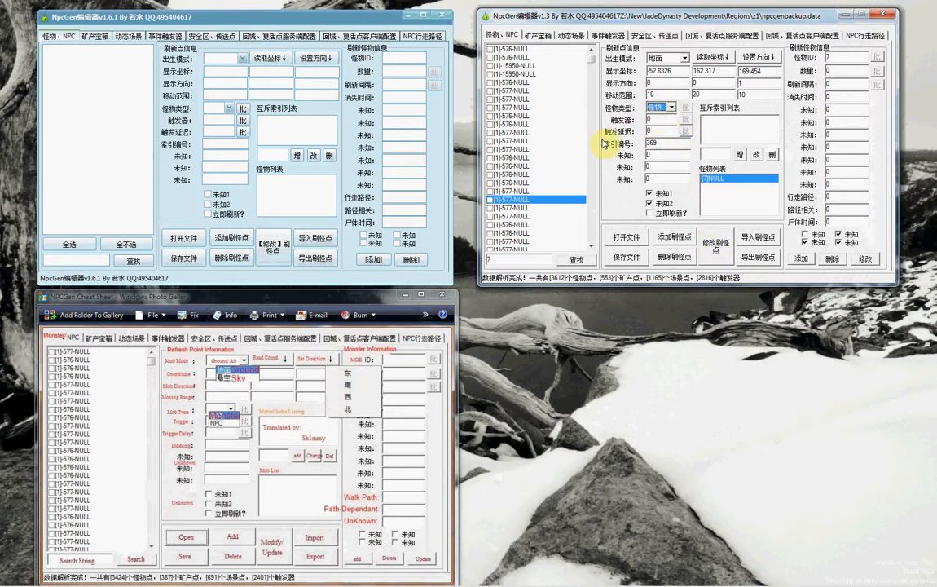